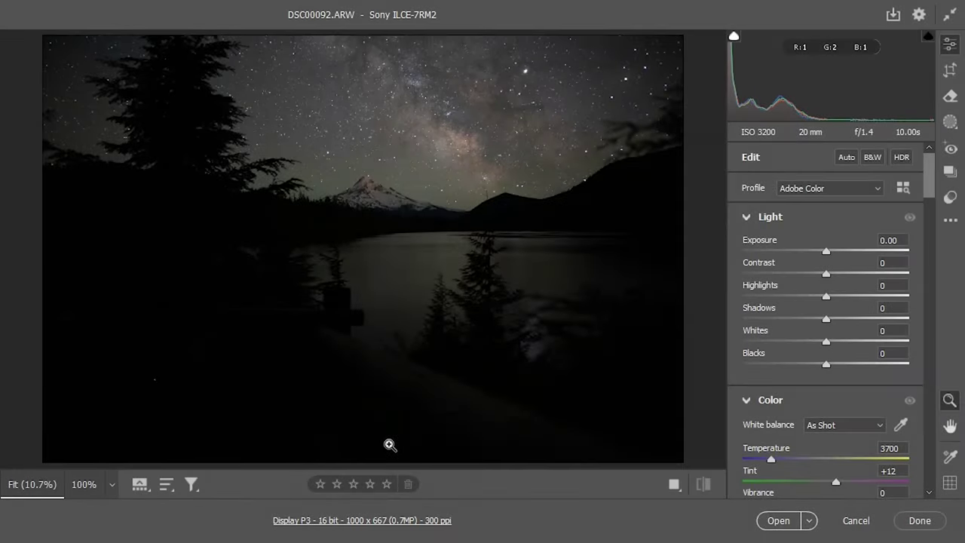
Step: Enable the New AI Features and Settings Panel technology preview in Camera Raw preferences
left_click(910, 22)
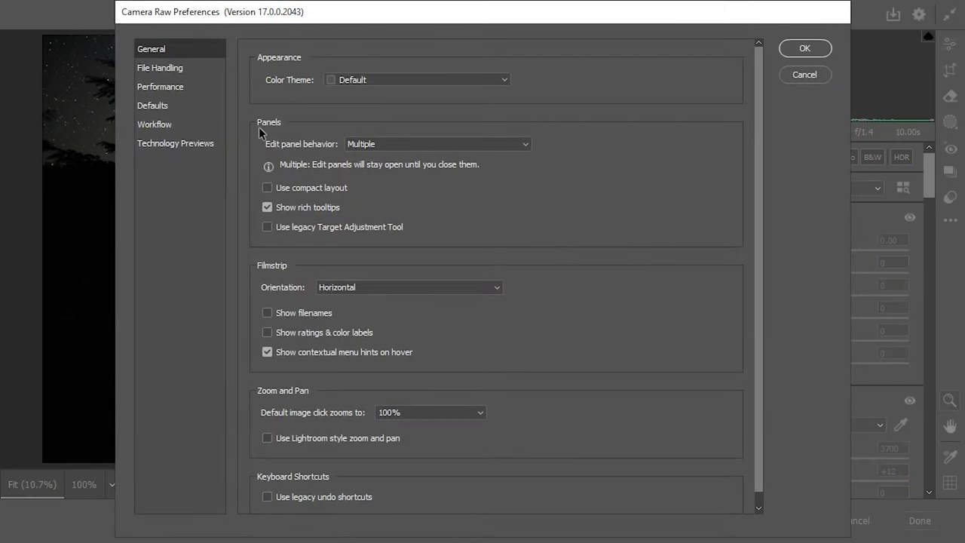
left_click(200, 147)
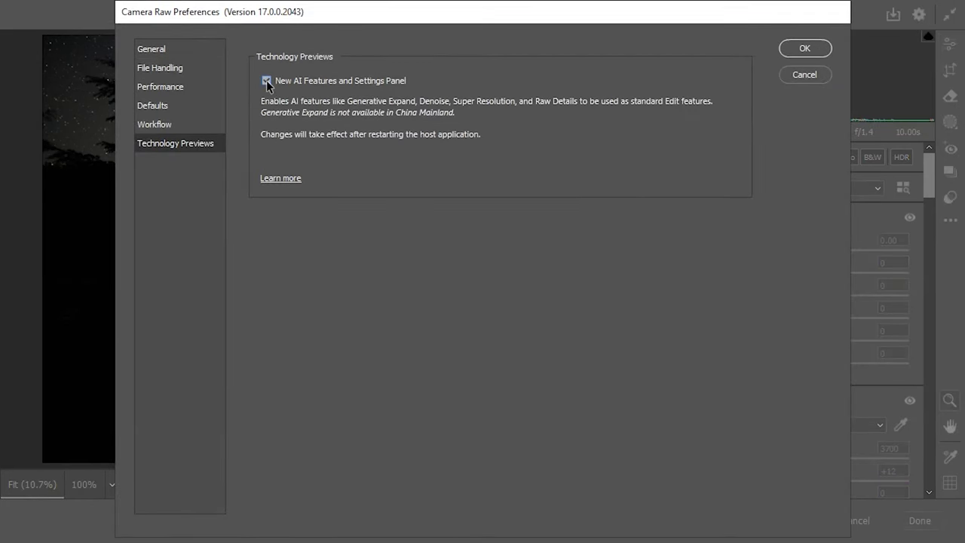
left_click(801, 50)
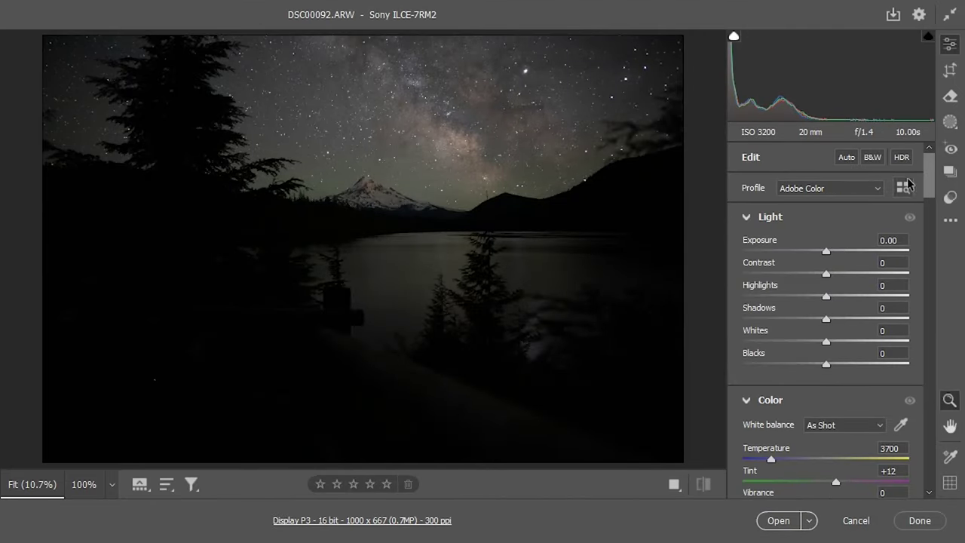
Step: Scroll to the Detail section and turn on AI Denoise for the night lake photo
scroll(930, 179, "down", 1)
mouse_move(930, 180)
left_mouse_down()
mouse_move(917, 267)
mouse_move(930, 377)
left_mouse_up()
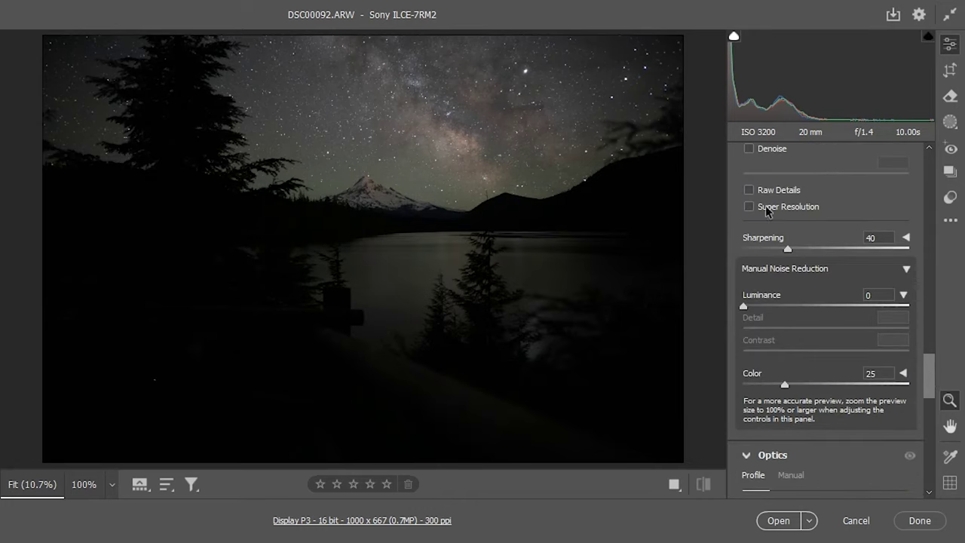
left_click(749, 148)
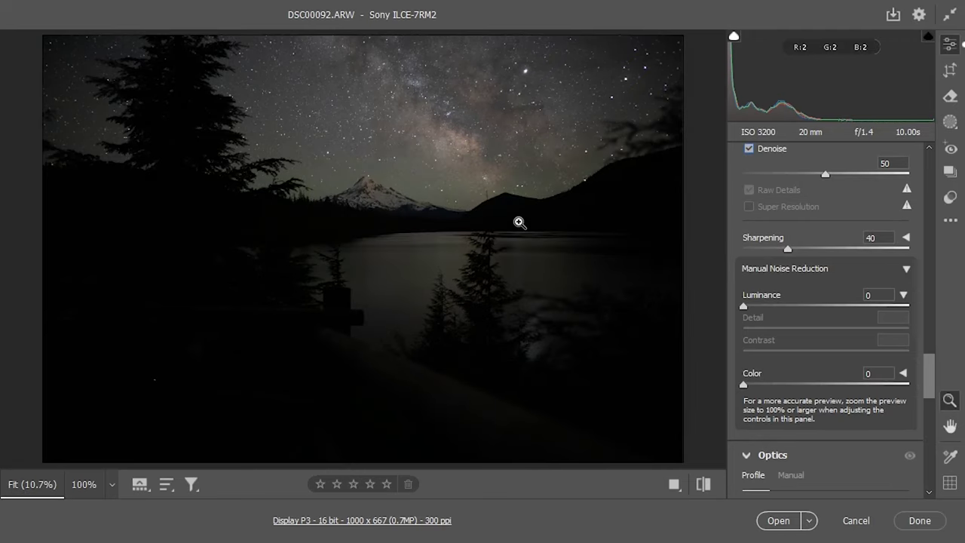
Step: Zoom the lake photo to 100% and pan to the sky and tree silhouettes
left_click(519, 222)
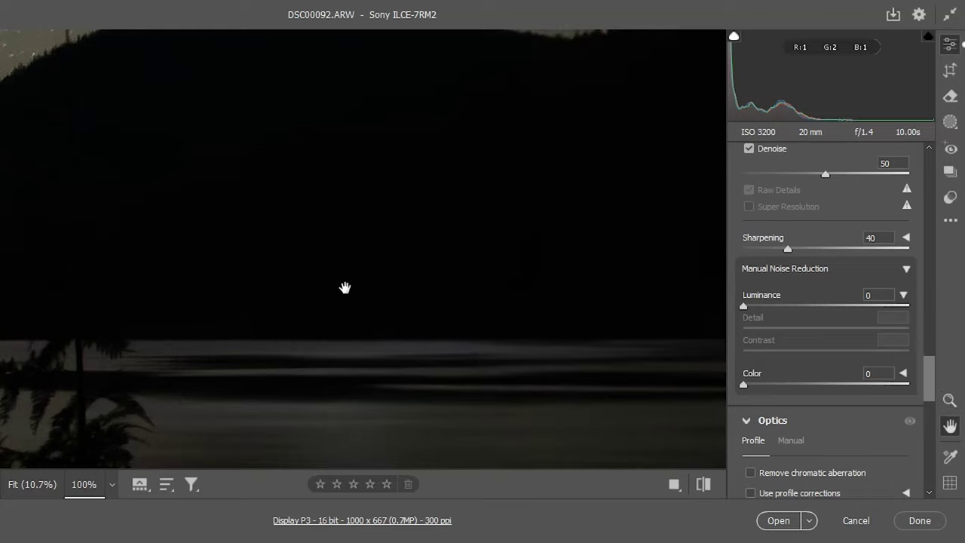
mouse_move(345, 287)
left_mouse_down()
mouse_move(530, 250)
mouse_move(591, 224)
left_mouse_up()
left_click_drag(362, 303, 661, 99)
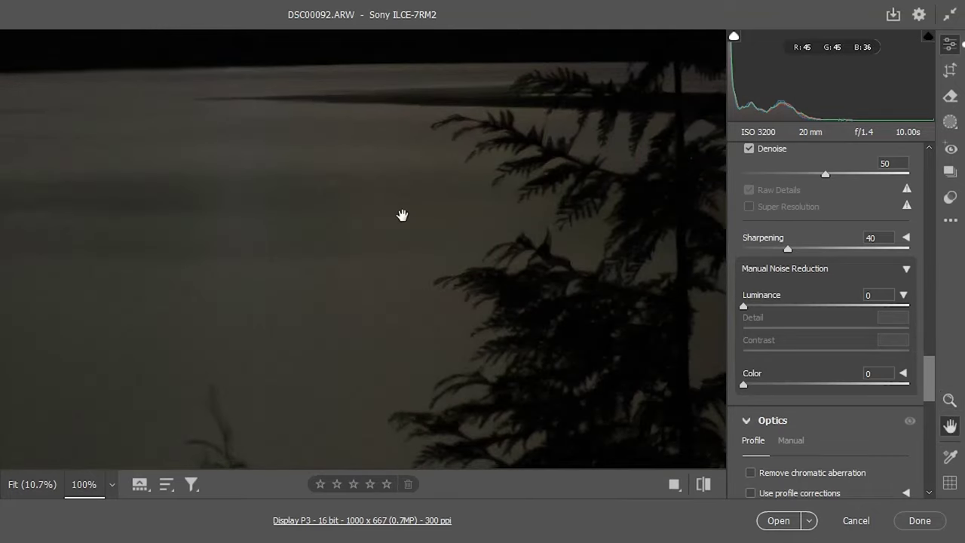
left_click_drag(400, 215, 539, 128)
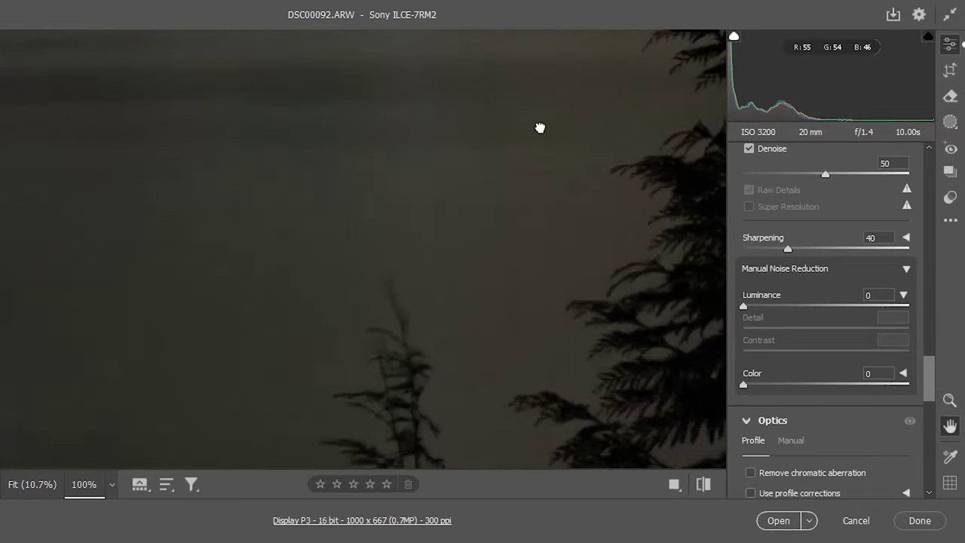
Step: Compare the before/after views, then raise Denoise from 50 to about 69
left_click(702, 484)
left_click(702, 484)
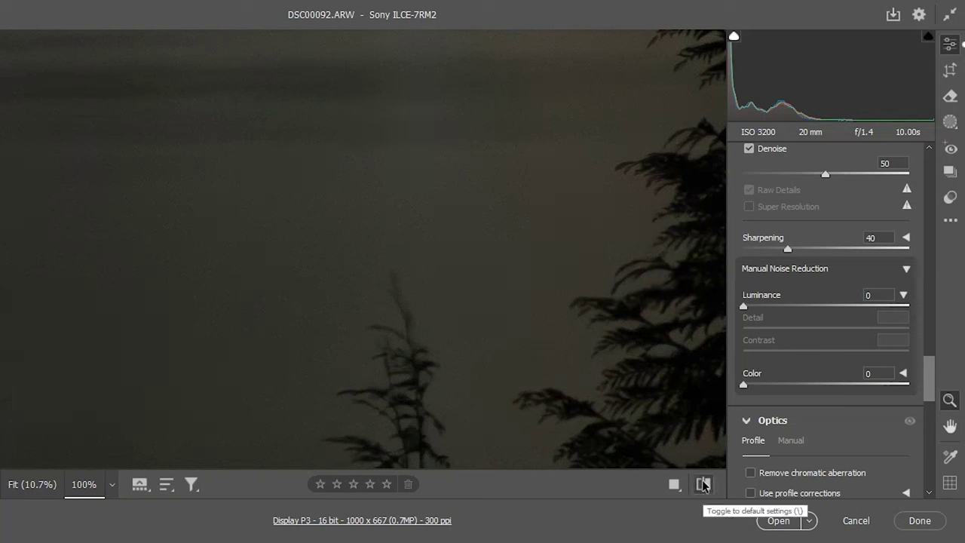
left_click(702, 484)
left_click(702, 485)
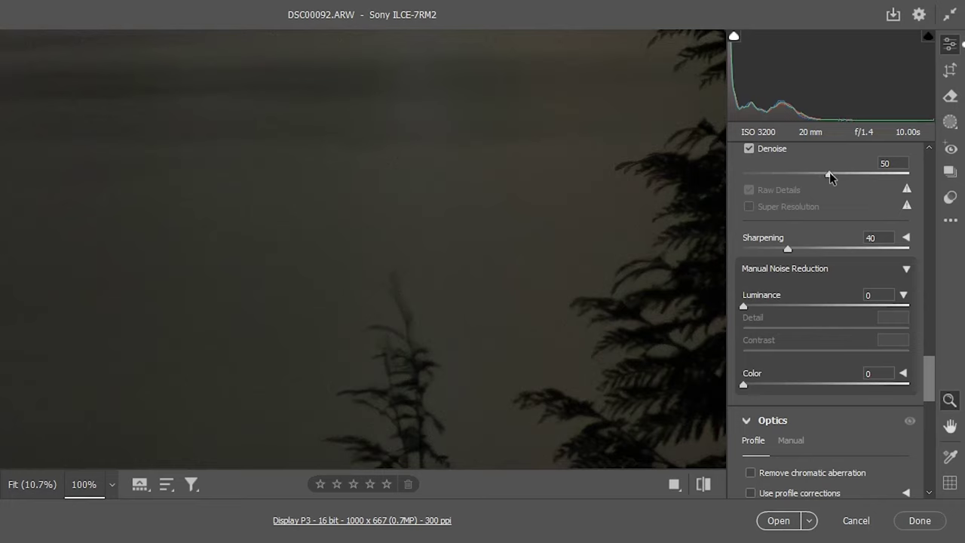
left_click_drag(829, 174, 853, 177)
Step: Raise Denoise to 77 and pan the 100% view across mountain, lake and sky
left_click_drag(865, 176, 871, 177)
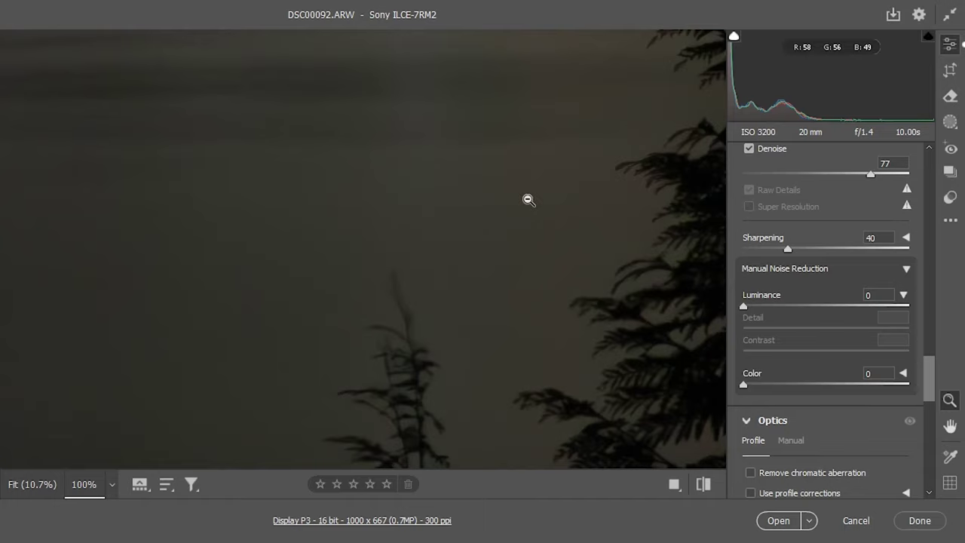
key("h")
left_click_drag(521, 181, 495, 288)
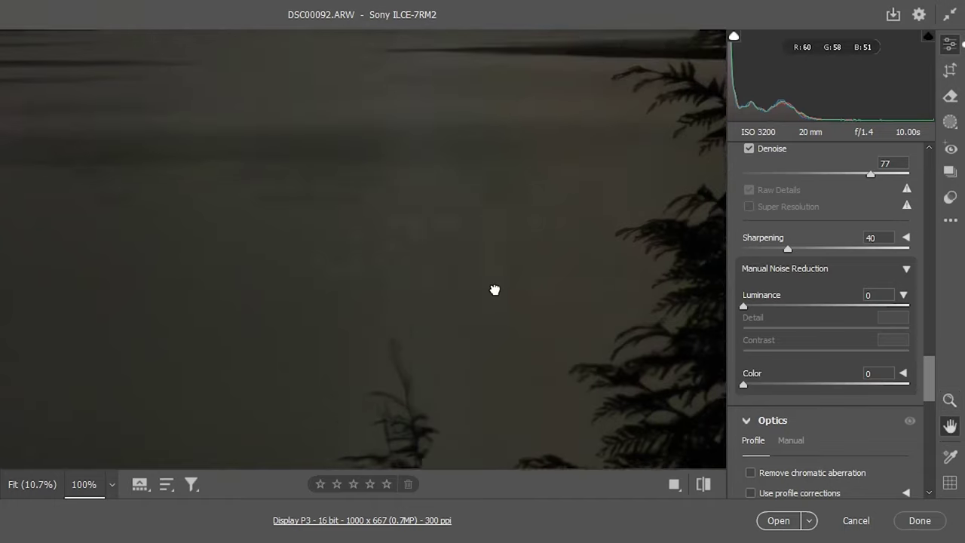
mouse_move(448, 133)
left_mouse_down()
mouse_move(419, 146)
mouse_move(485, 334)
left_mouse_up()
mouse_move(325, 149)
left_mouse_down()
mouse_move(580, 250)
mouse_move(535, 225)
left_mouse_up()
mouse_move(416, 167)
left_mouse_down()
mouse_move(439, 279)
mouse_move(344, 131)
left_mouse_up()
left_click_drag(325, 302, 291, 120)
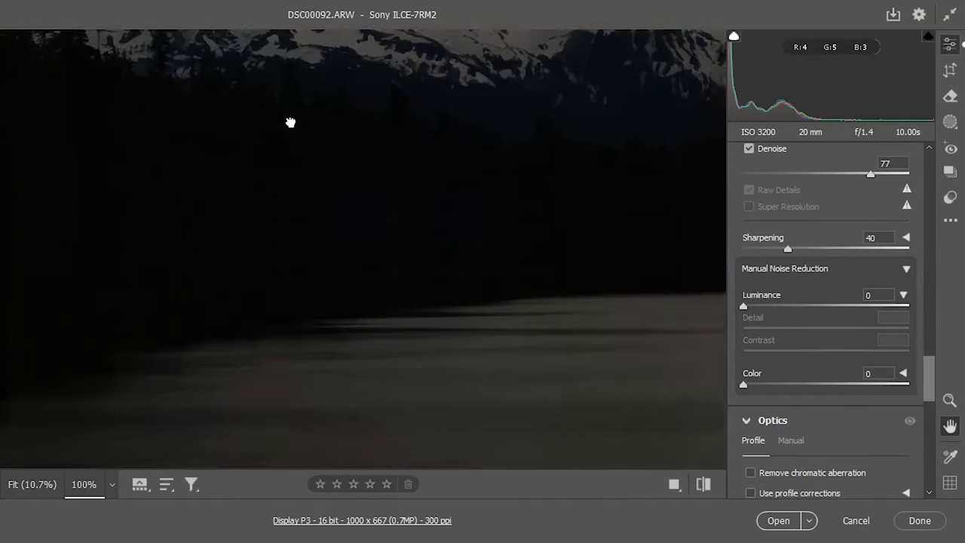
mouse_move(301, 376)
left_mouse_down()
mouse_move(302, 218)
mouse_move(155, 200)
left_mouse_up()
left_click_drag(333, 340, 226, 221)
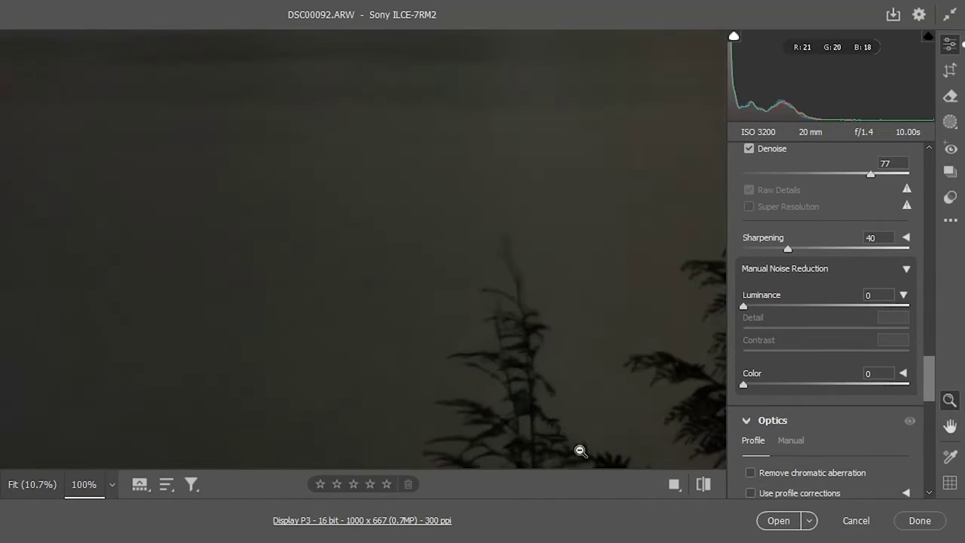
Step: Compare the denoised result with the original, then fit the whole photo in view
left_click(701, 485)
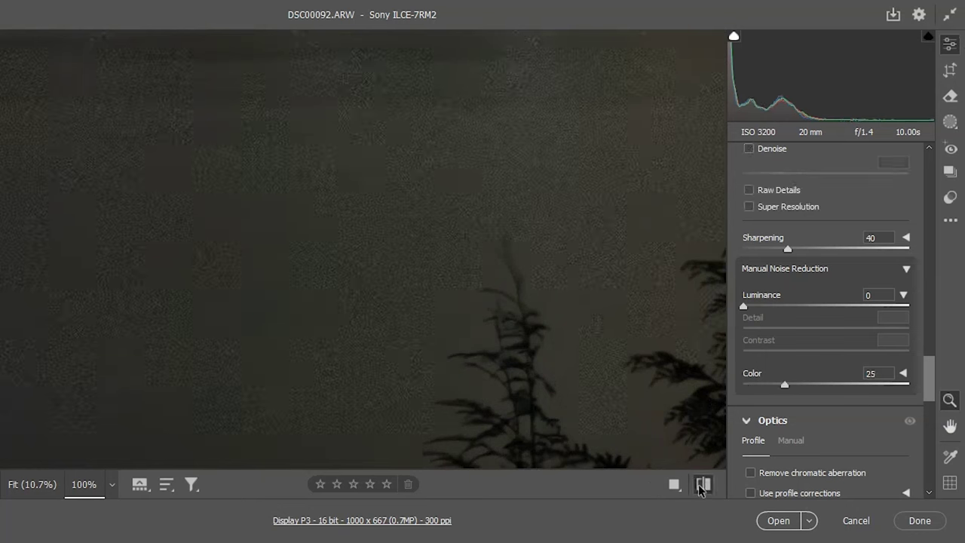
left_click(701, 486)
left_click(700, 486)
left_click(700, 487)
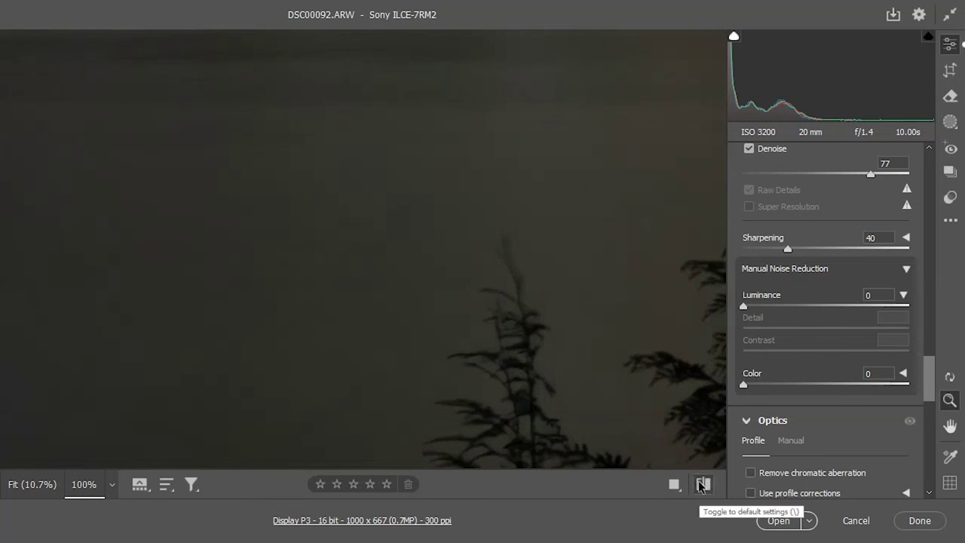
left_click(612, 349)
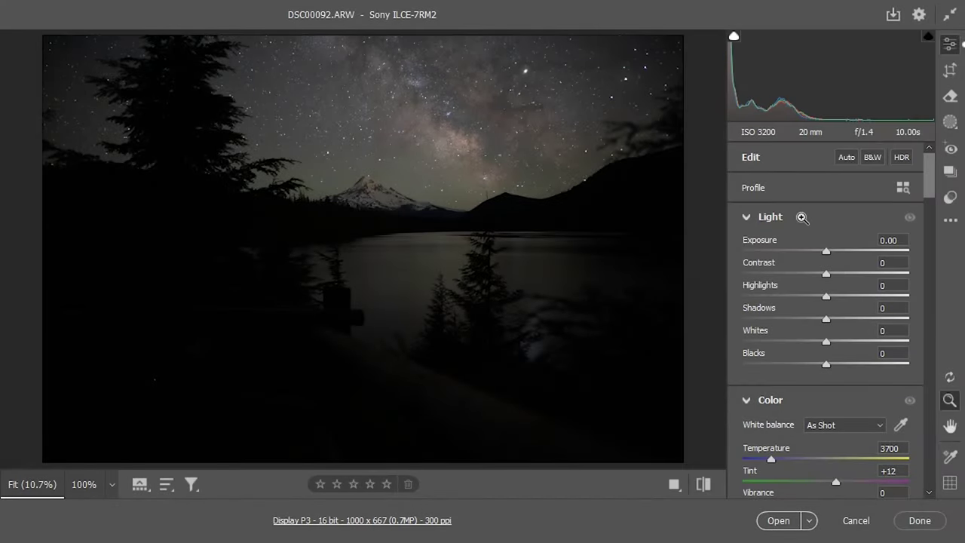
Step: Apply the Adobe Adaptive (beta) profile to the lake photo and raise its amount to 128
left_click(804, 188)
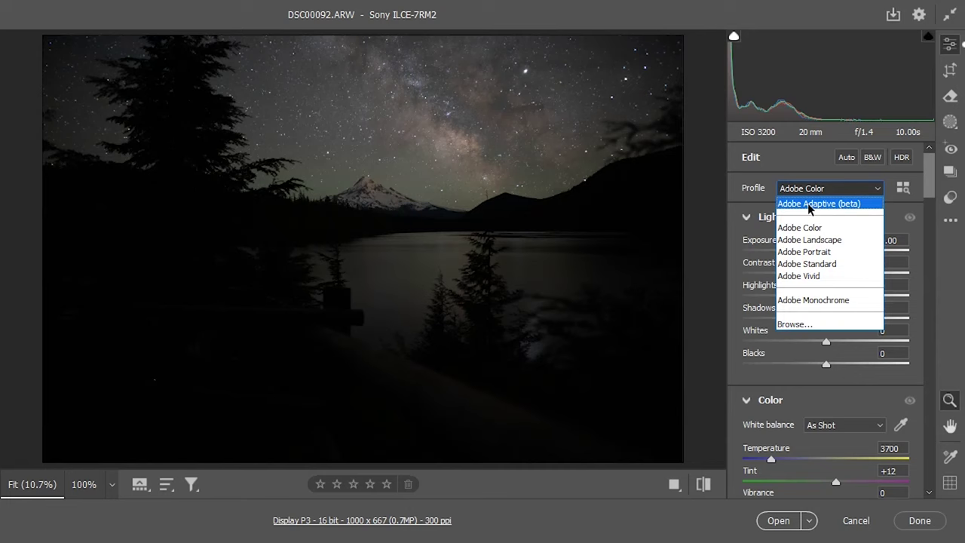
left_click(809, 207)
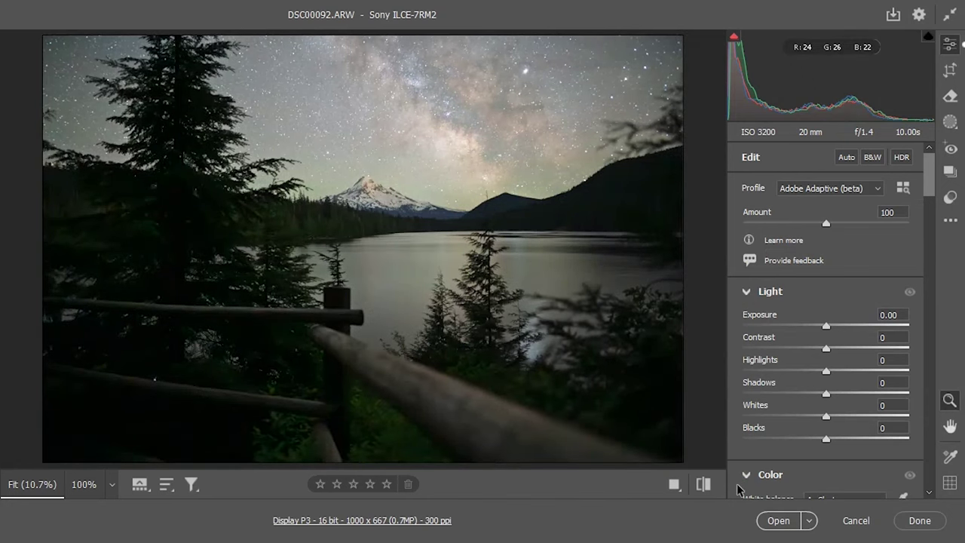
left_click(704, 486)
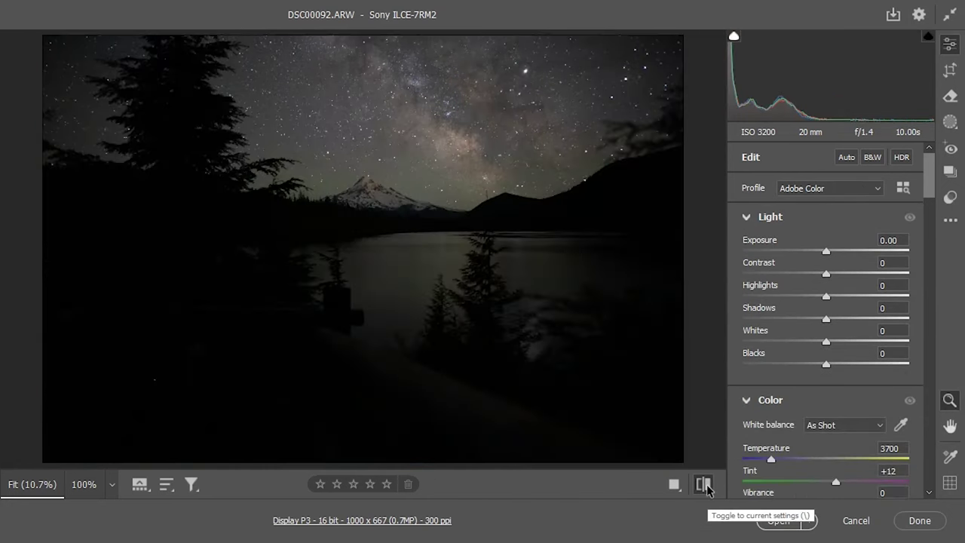
left_click(704, 485)
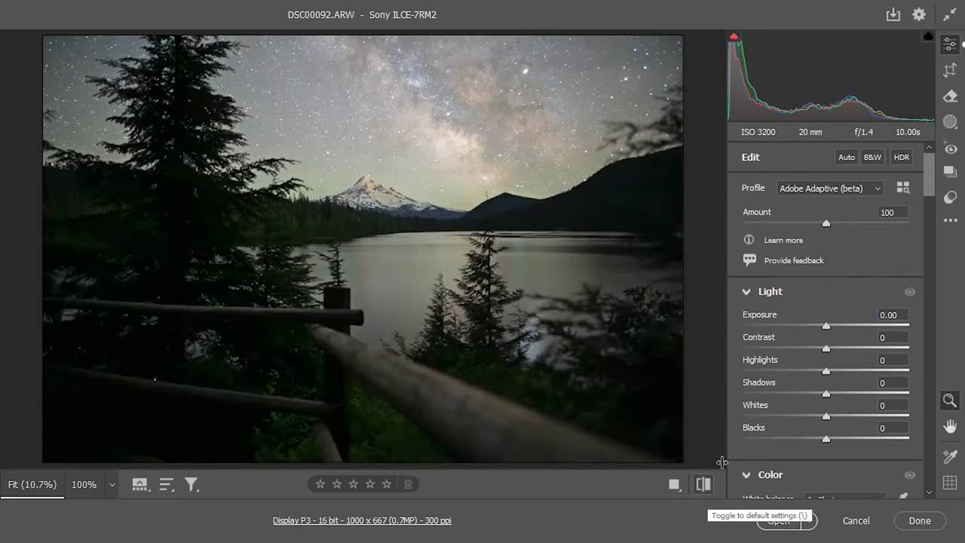
mouse_move(827, 224)
left_mouse_down()
mouse_move(852, 224)
mouse_move(837, 224)
left_mouse_up()
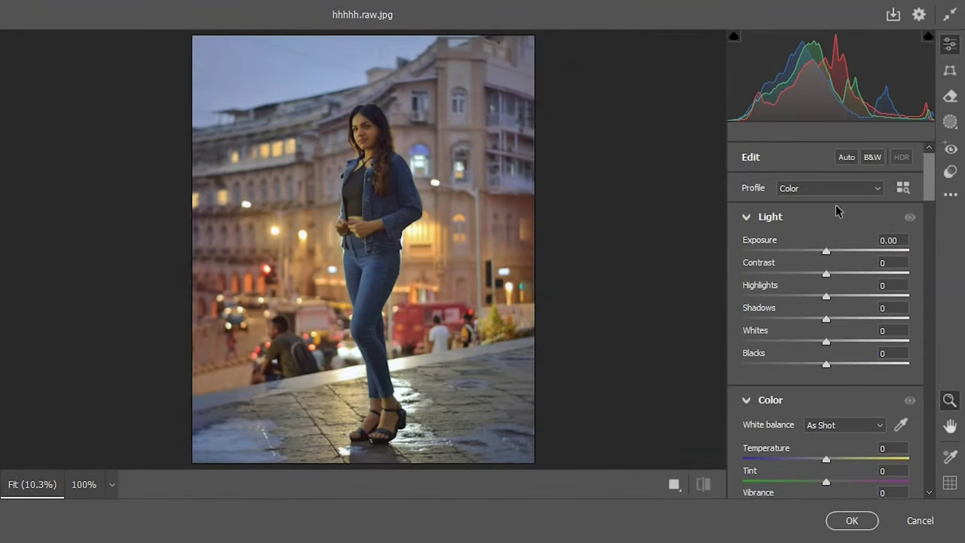
Step: Try the Adaptive: Blur Background Subtle and Strong presets on the portrait, with amount 200
left_click(950, 171)
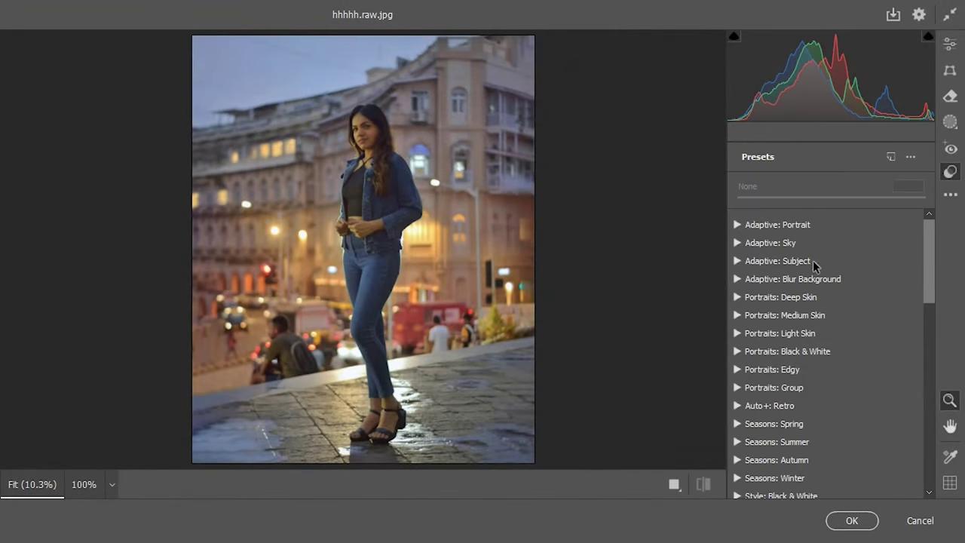
left_click(735, 279)
left_click(761, 295)
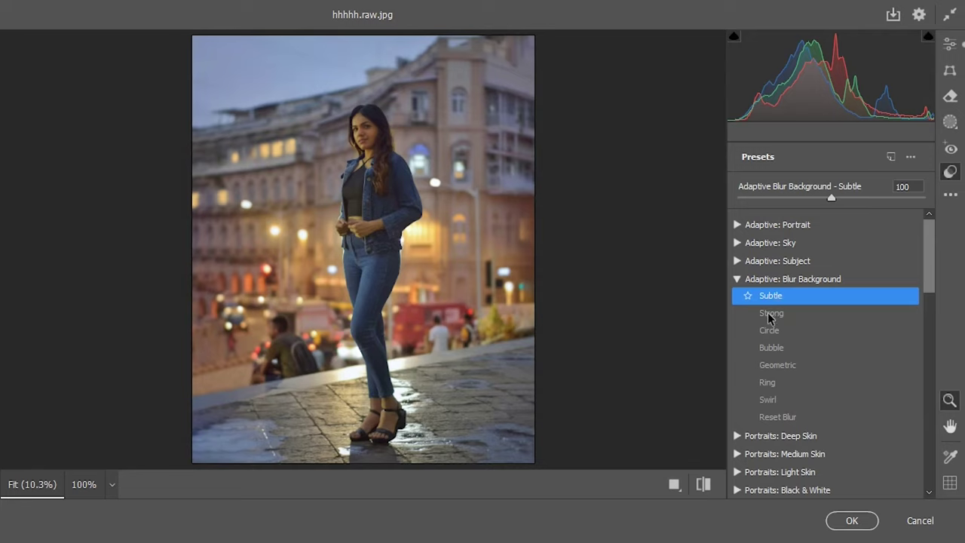
left_click(768, 315)
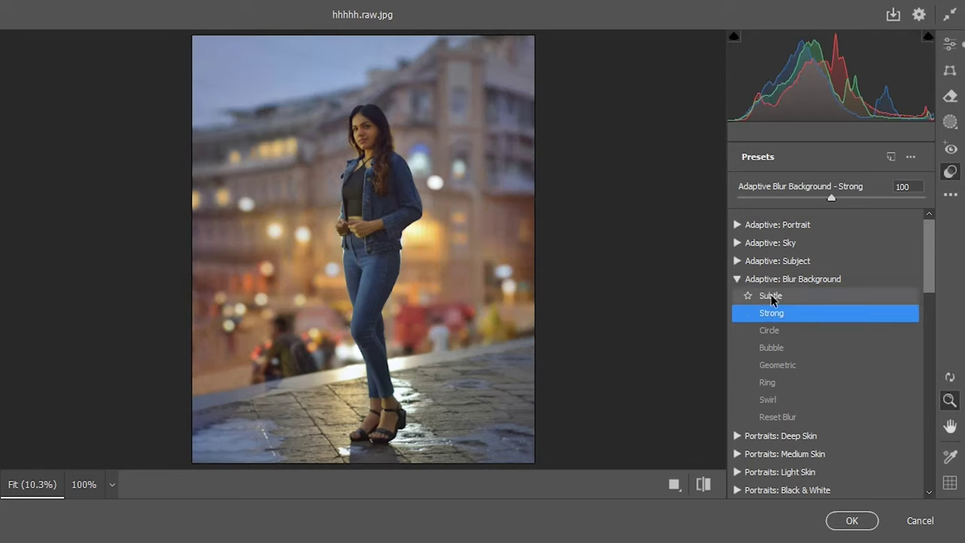
left_click(770, 295)
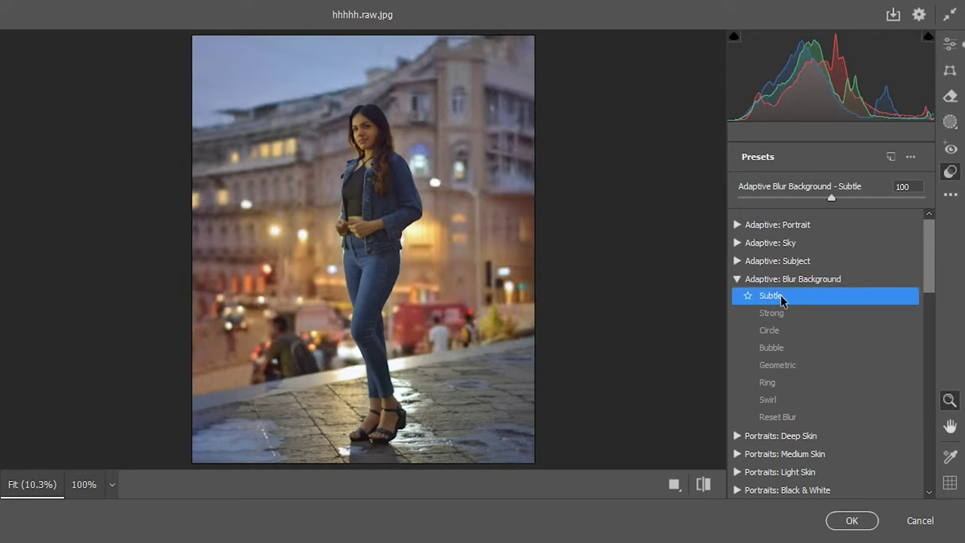
left_click_drag(831, 197, 940, 195)
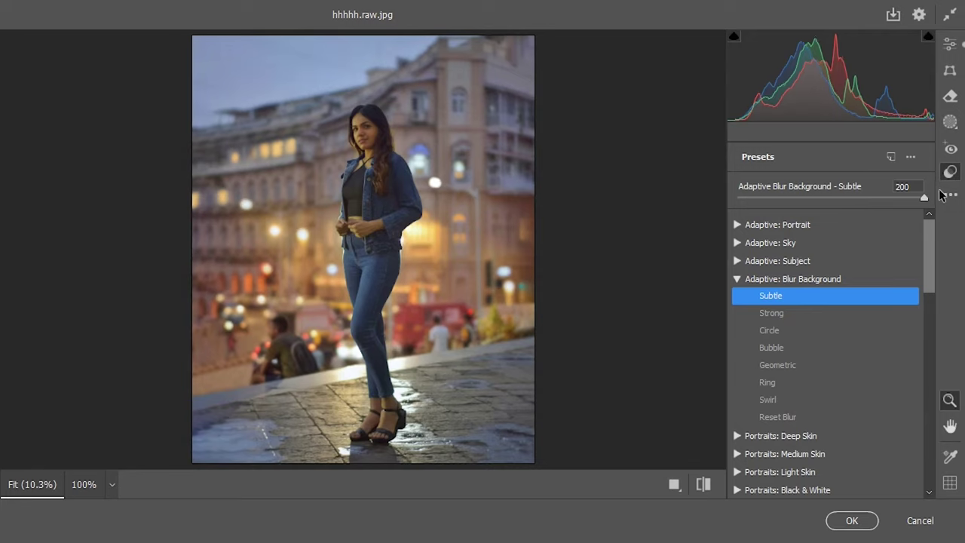
Step: Settle on the Bubble blur preset after trying Circle, and raise its amount to 200
left_click(771, 310)
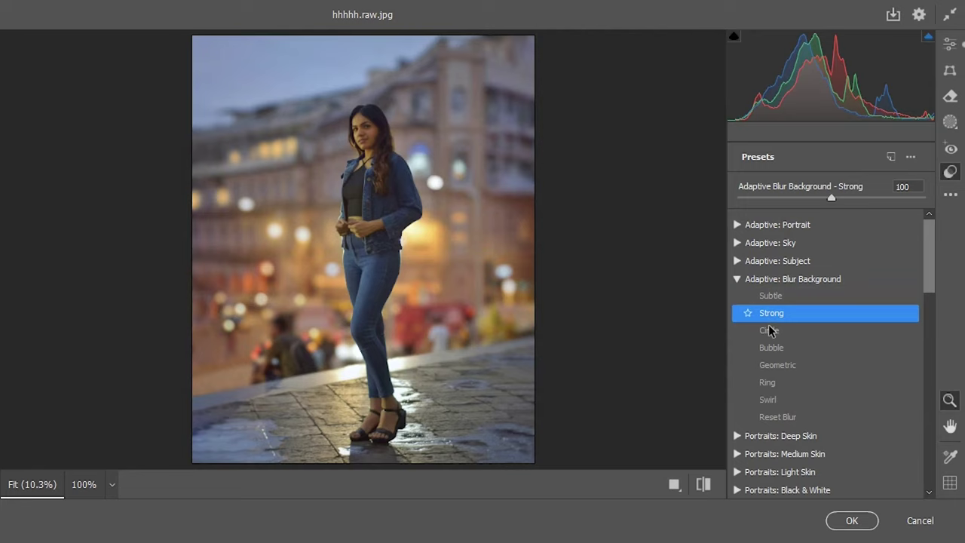
left_click(769, 330)
left_click(770, 347)
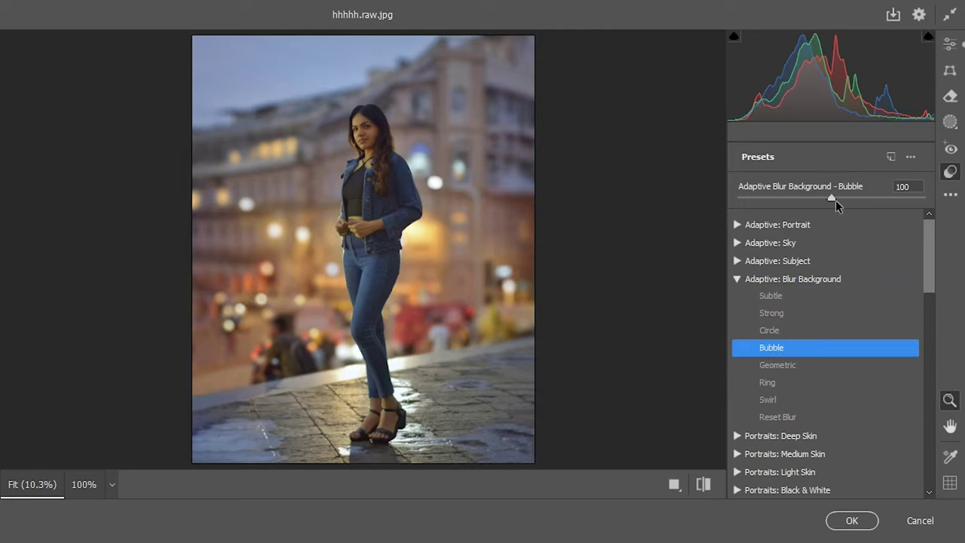
left_click_drag(832, 197, 933, 201)
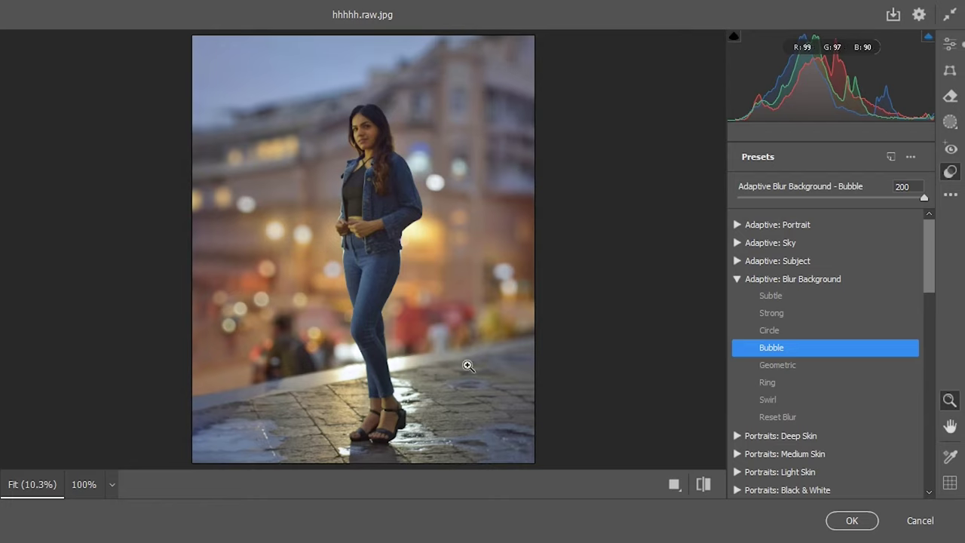
Step: Toggle before/after to compare the Bubble-blurred portrait with the unblurred original
left_click(698, 487)
left_click(699, 486)
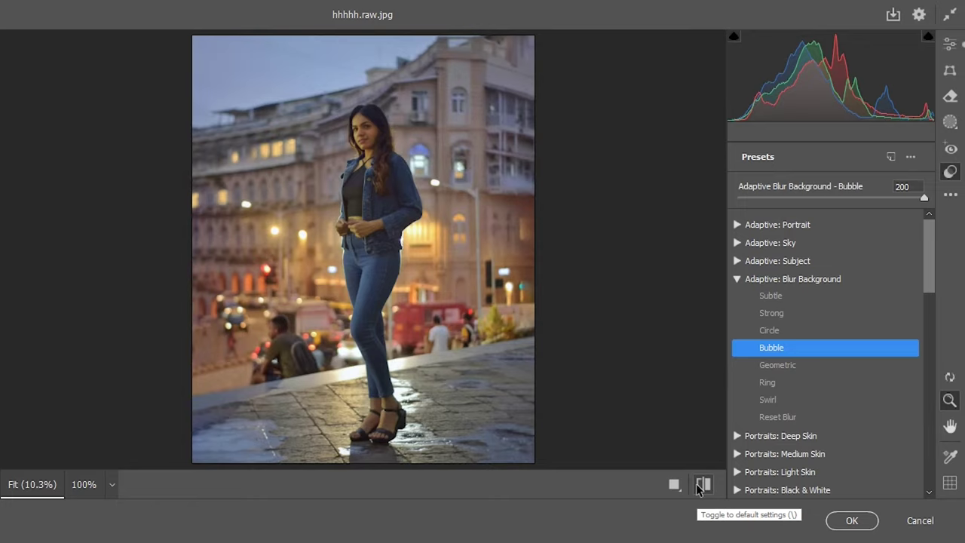
left_click(698, 486)
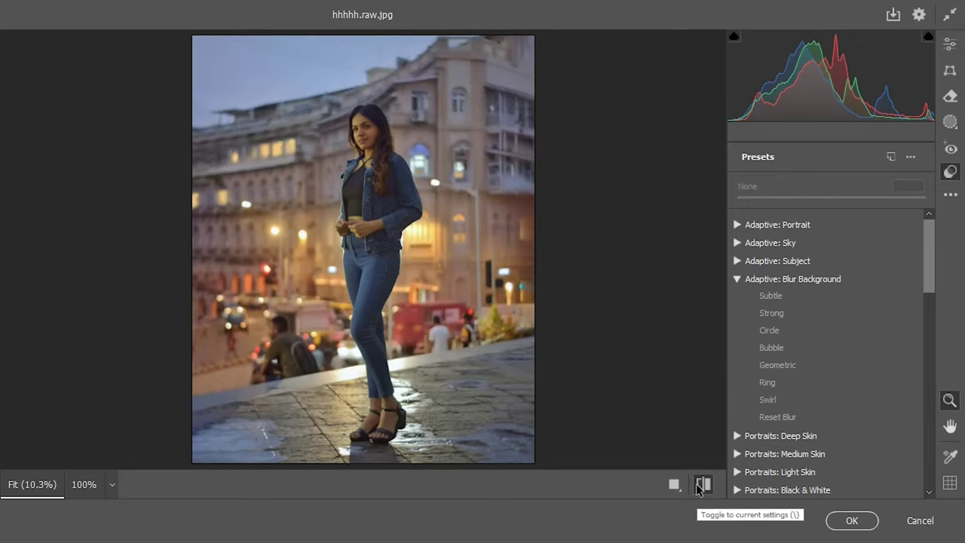
left_click(699, 486)
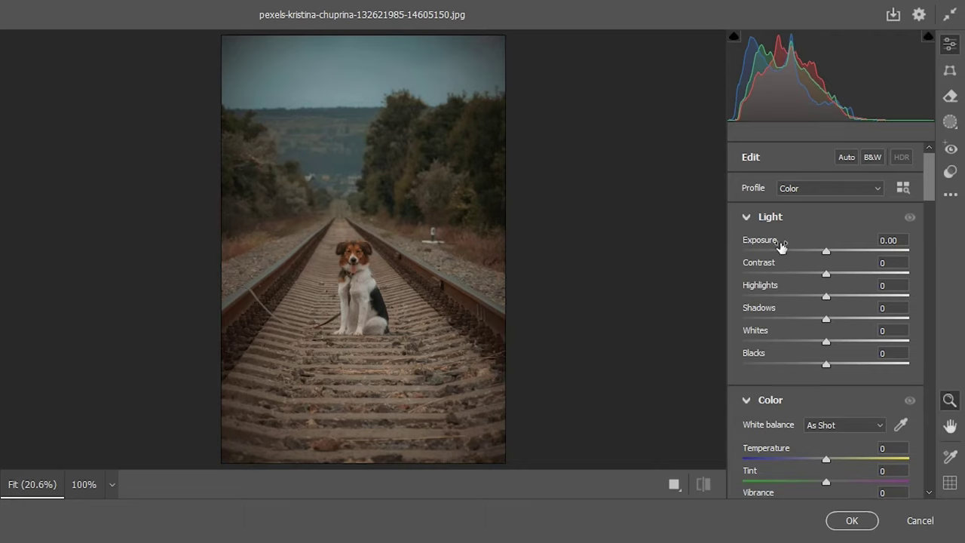
Step: Mark the dog for removal with the Remove tool, Detect Objects on, brush size 10
left_click(948, 101)
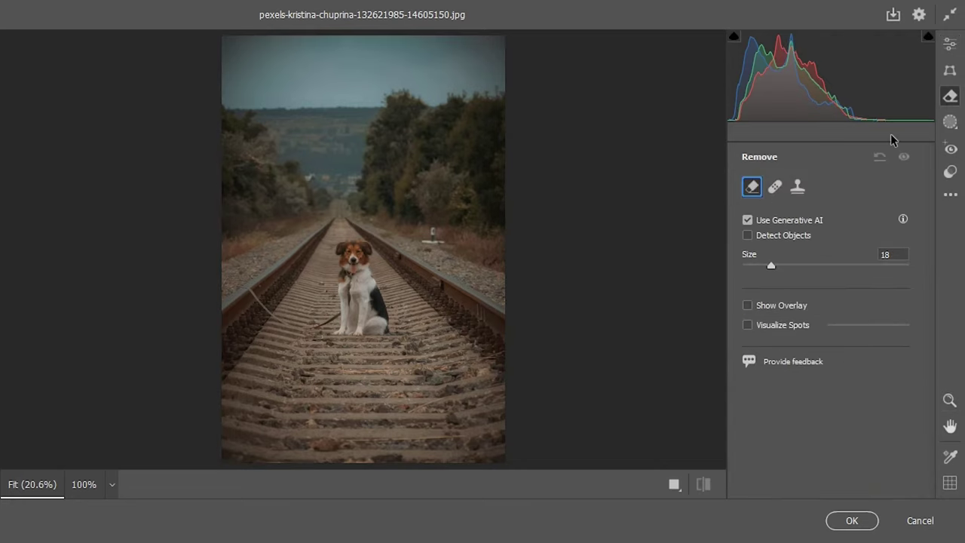
left_click(746, 236)
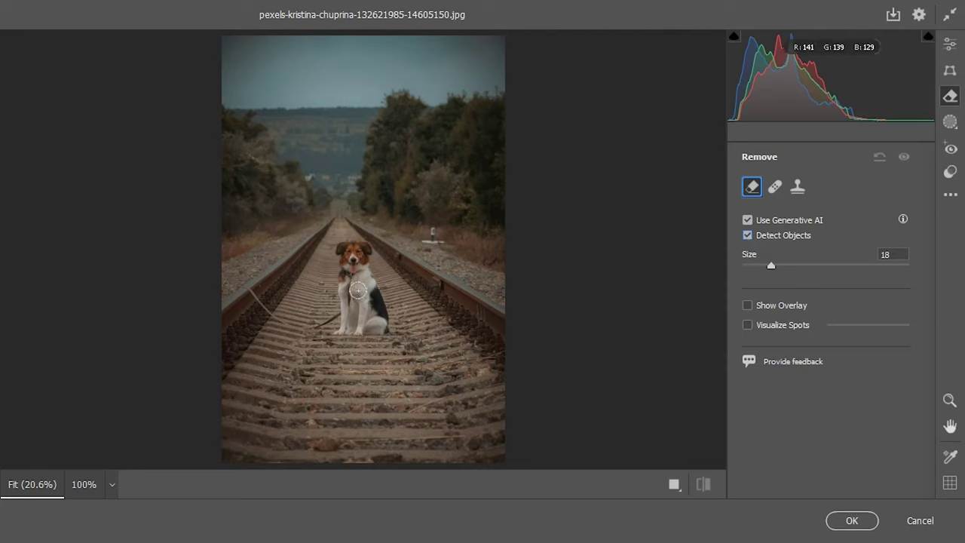
key("bracketleft")
key("bracketleft")
key("bracketleft")
mouse_move(352, 249)
left_mouse_down()
mouse_move(372, 321)
mouse_move(345, 331)
mouse_move(345, 256)
mouse_move(355, 260)
left_mouse_up()
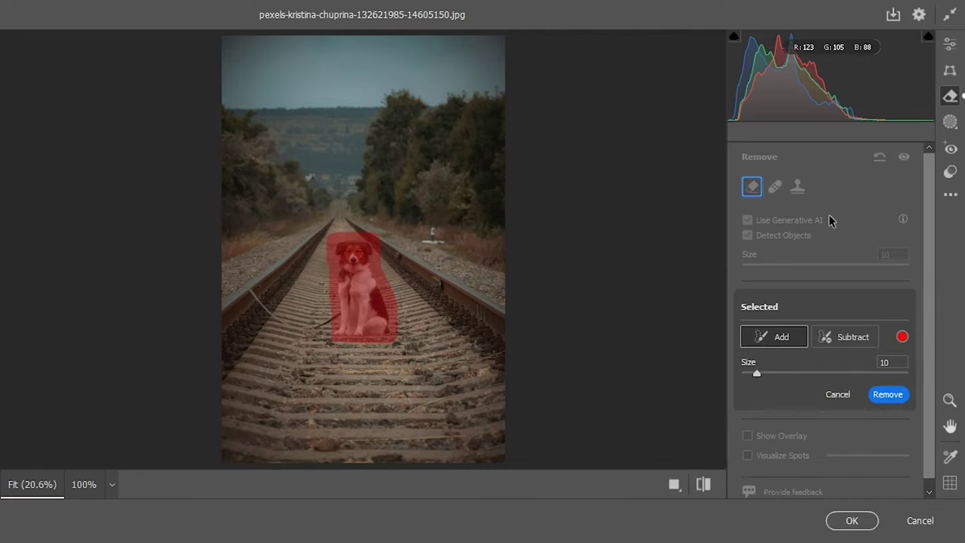
Step: Remove the dog from the tracks and switch to generated variation 3 of 3
left_click(887, 398)
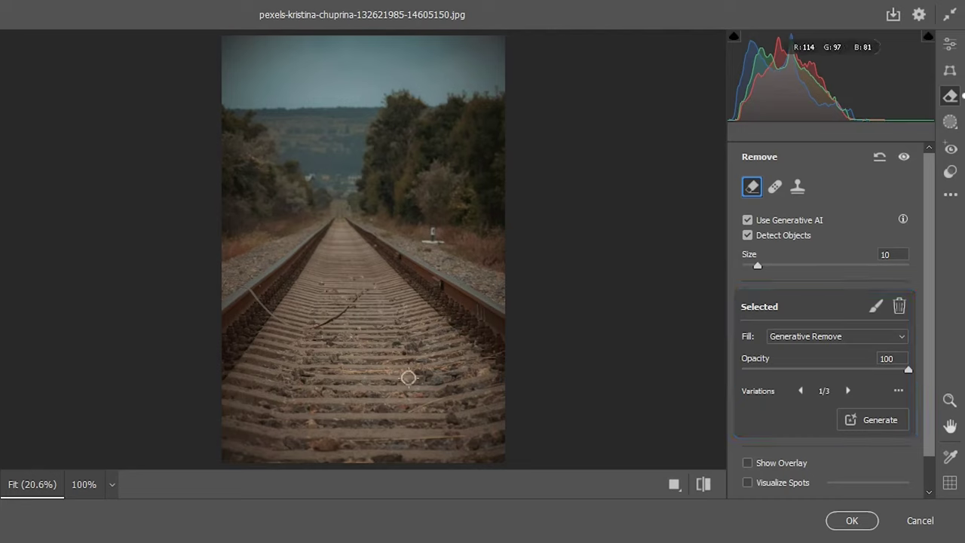
left_click(847, 390)
left_click(847, 391)
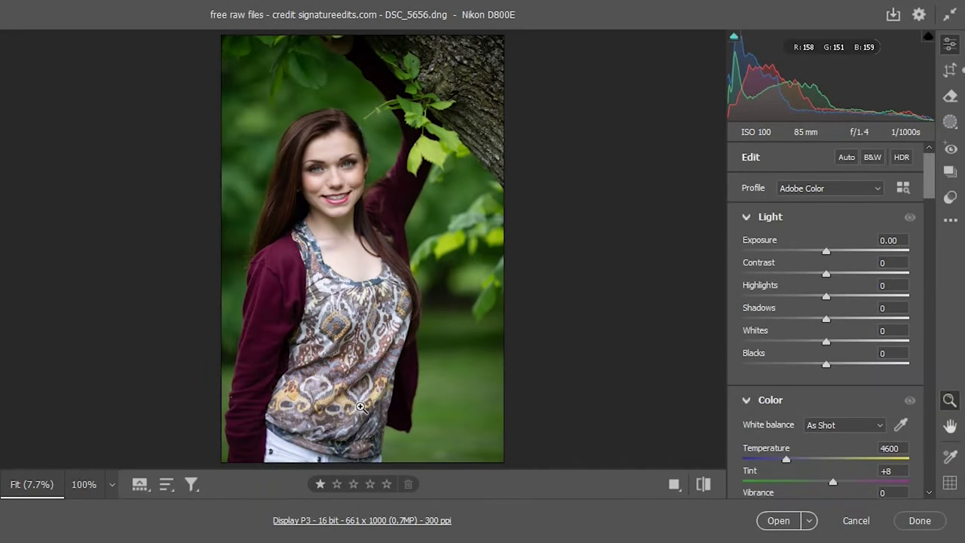
Step: Enable Expand, widen the portrait canvas to 1000 x 873 on the left, right and top, and generate the fill
left_click(950, 70)
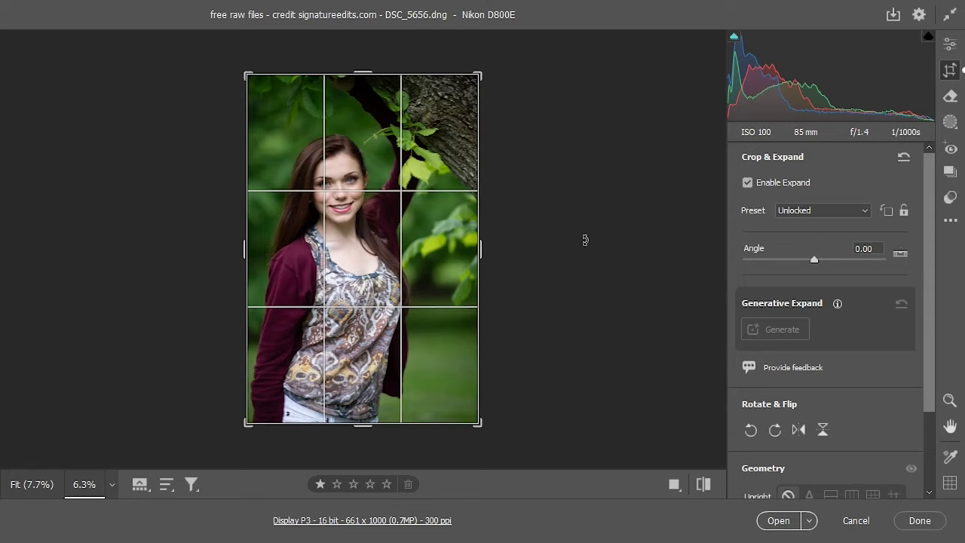
left_click(747, 183)
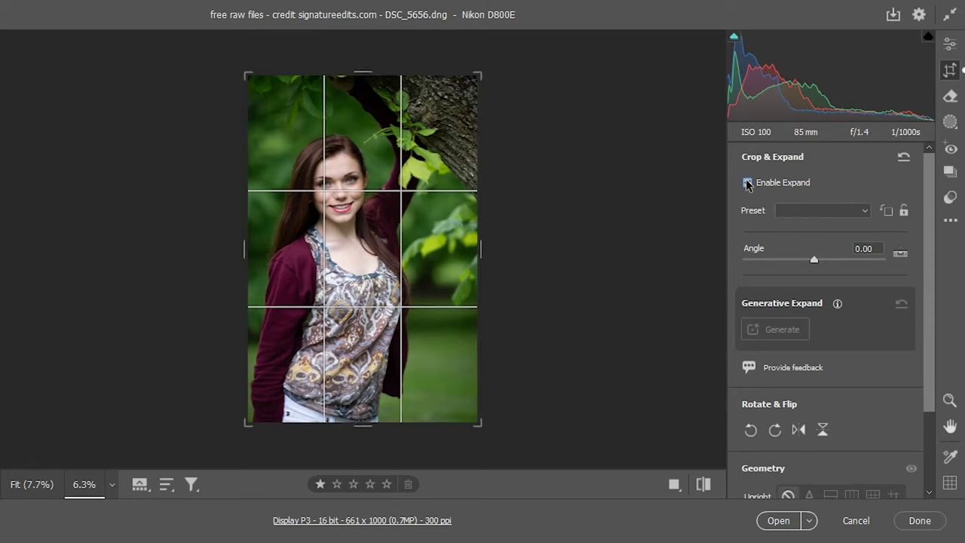
left_click(747, 184)
left_click_drag(481, 254, 527, 248)
left_click_drag(193, 249, 140, 257)
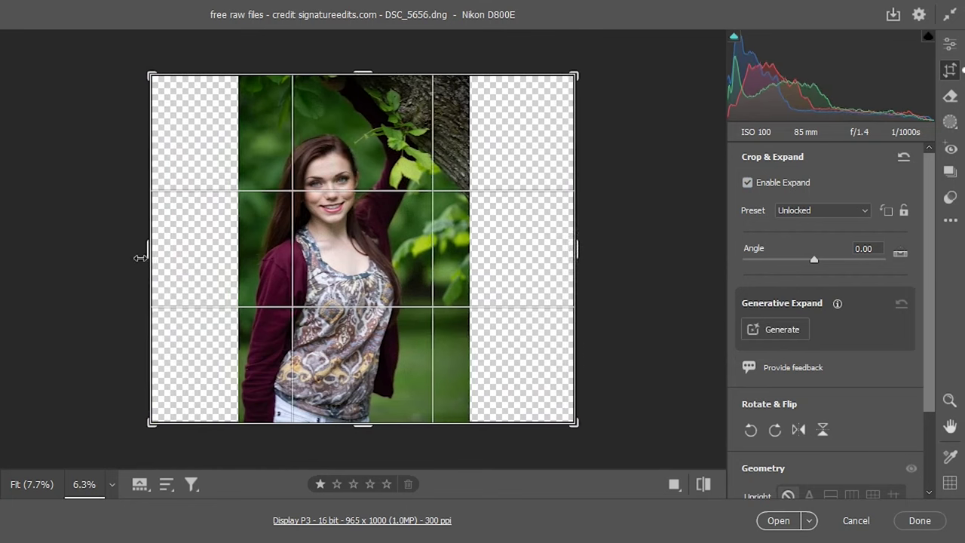
left_click_drag(362, 75, 362, 54)
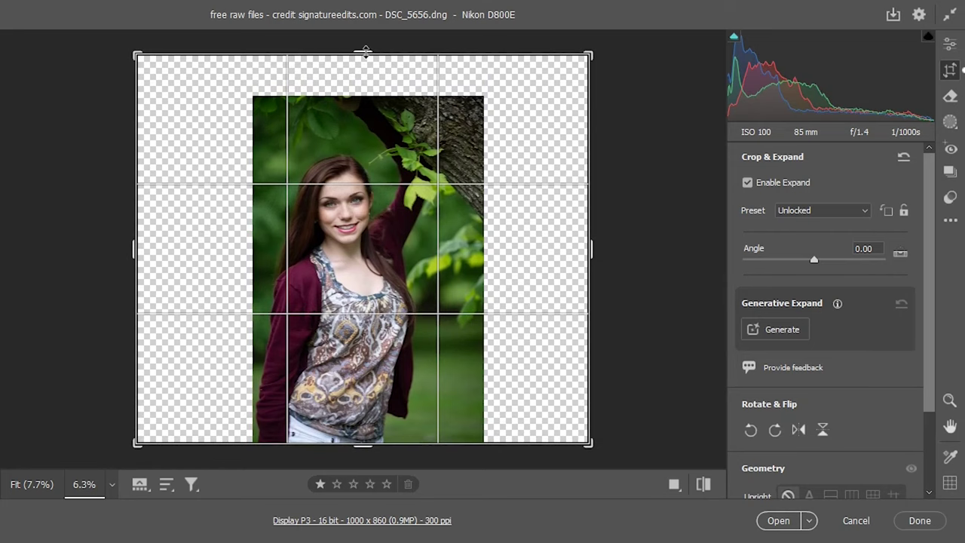
left_click_drag(362, 53, 365, 48)
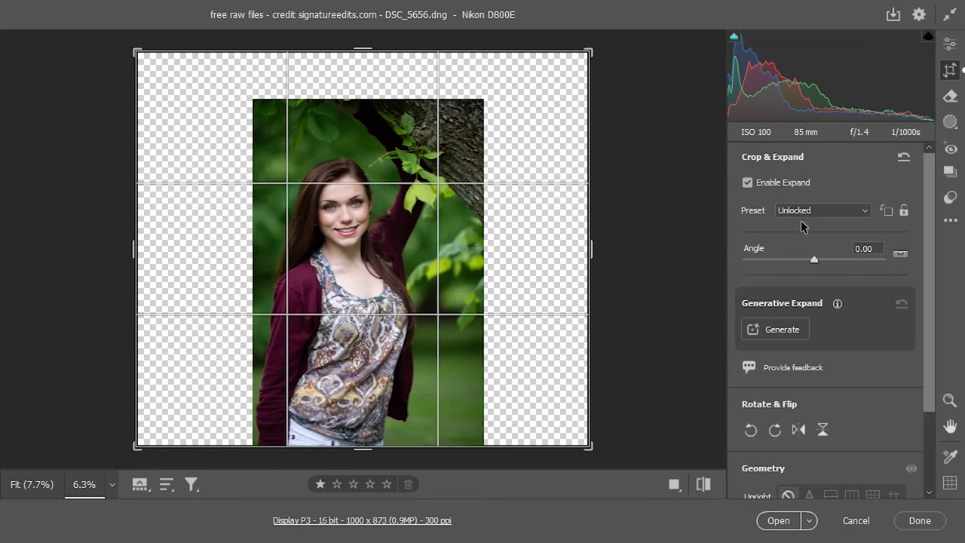
left_click(766, 324)
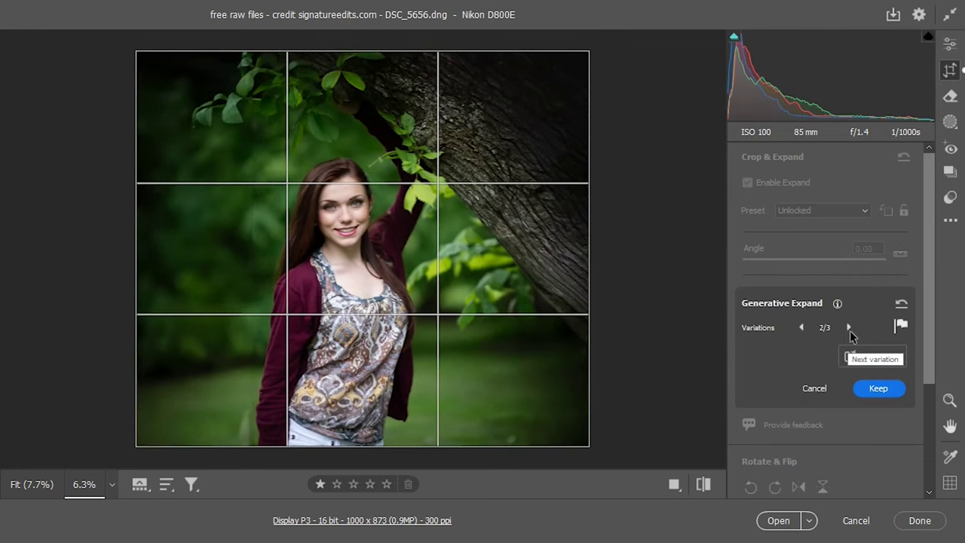
Step: Compare the three generated expansion variations and keep variation 2/3 for the portrait's borders
left_click(848, 328)
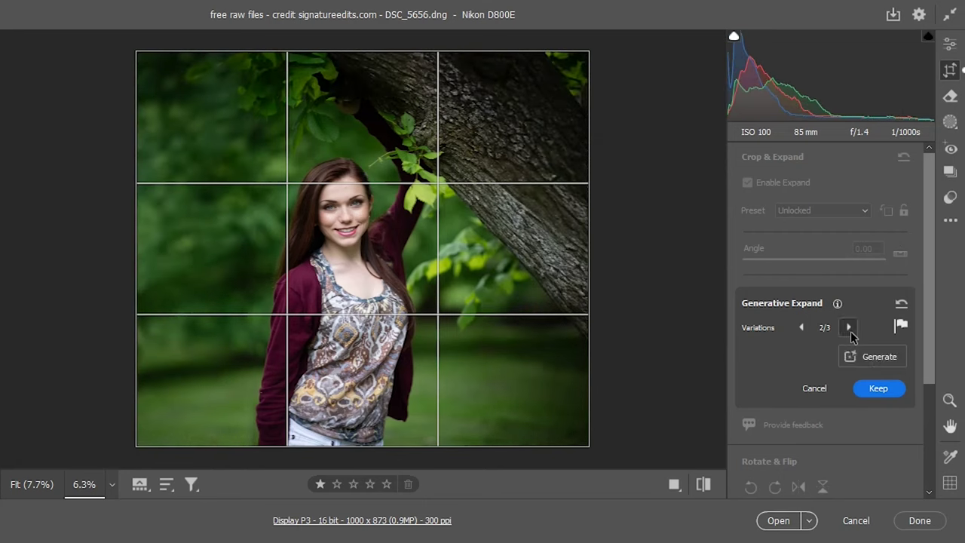
left_click(848, 328)
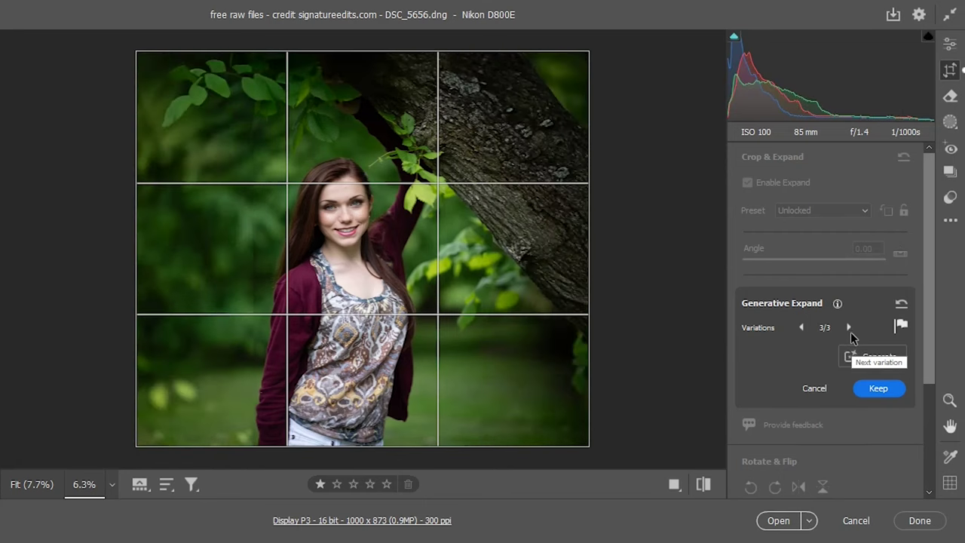
left_click(800, 327)
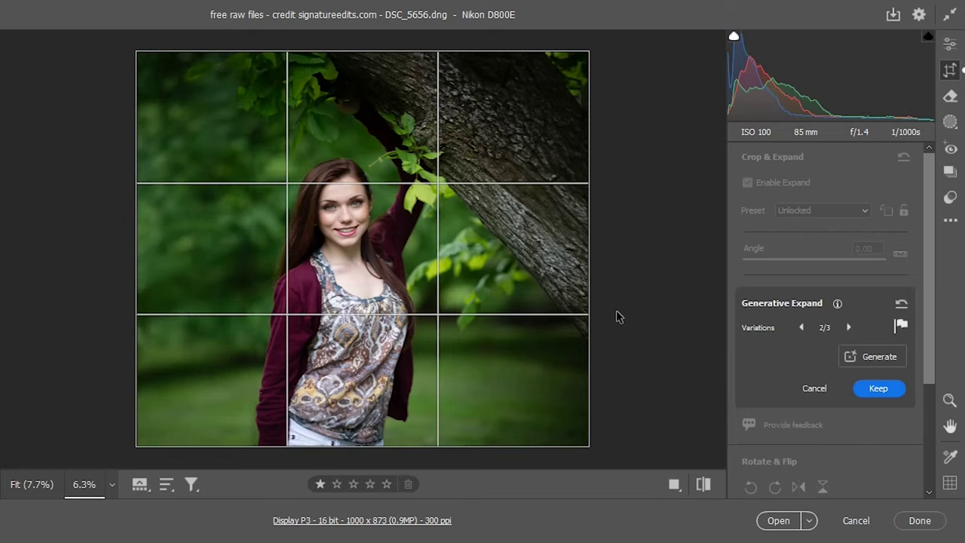
left_click(950, 45)
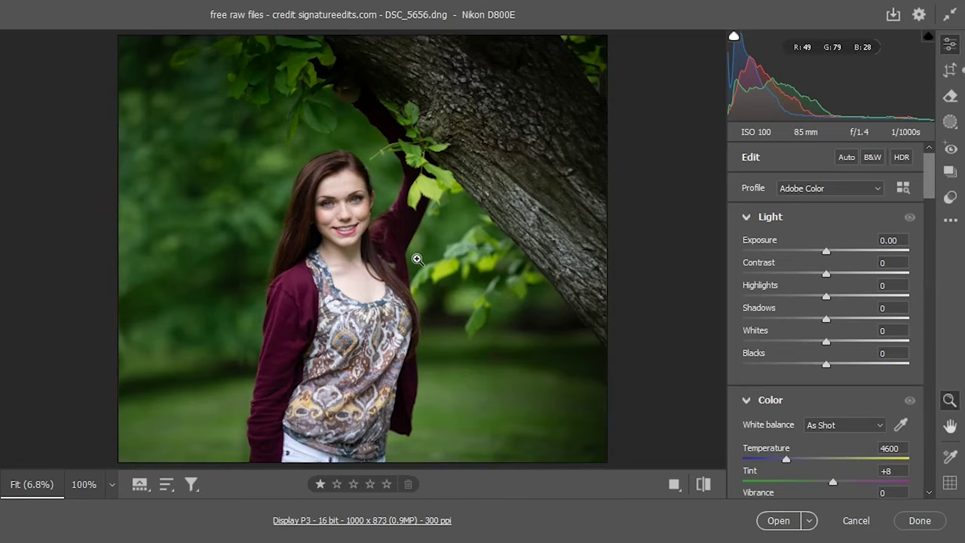